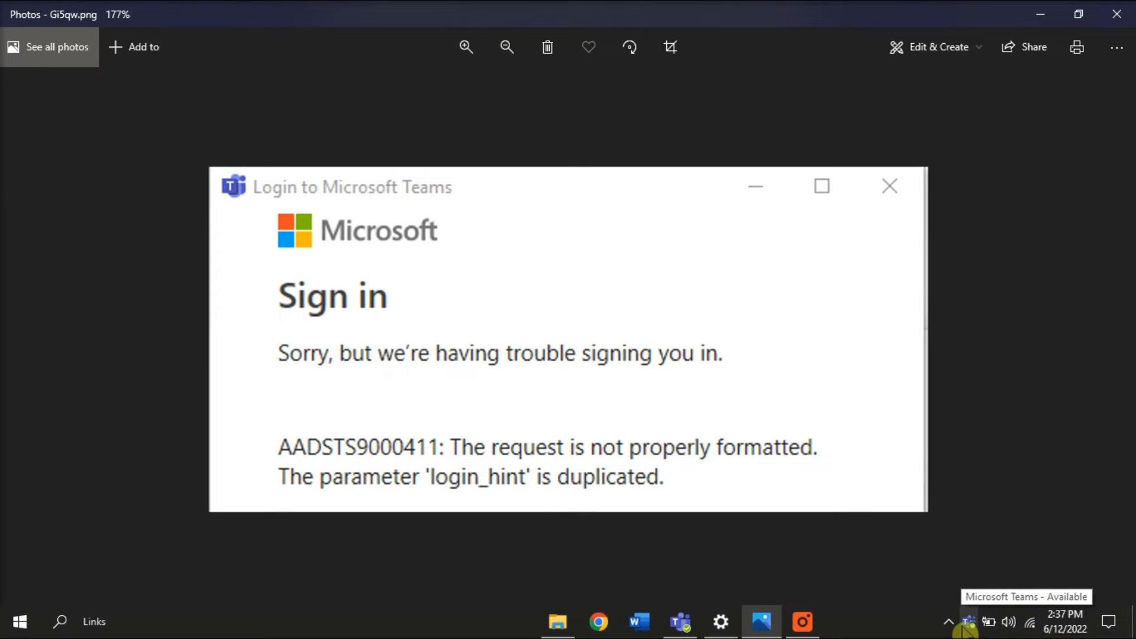
Quit Teams from its tray icon and open the %appdata%\Microsoft\Teams folder via Windows search
right_click(967, 621)
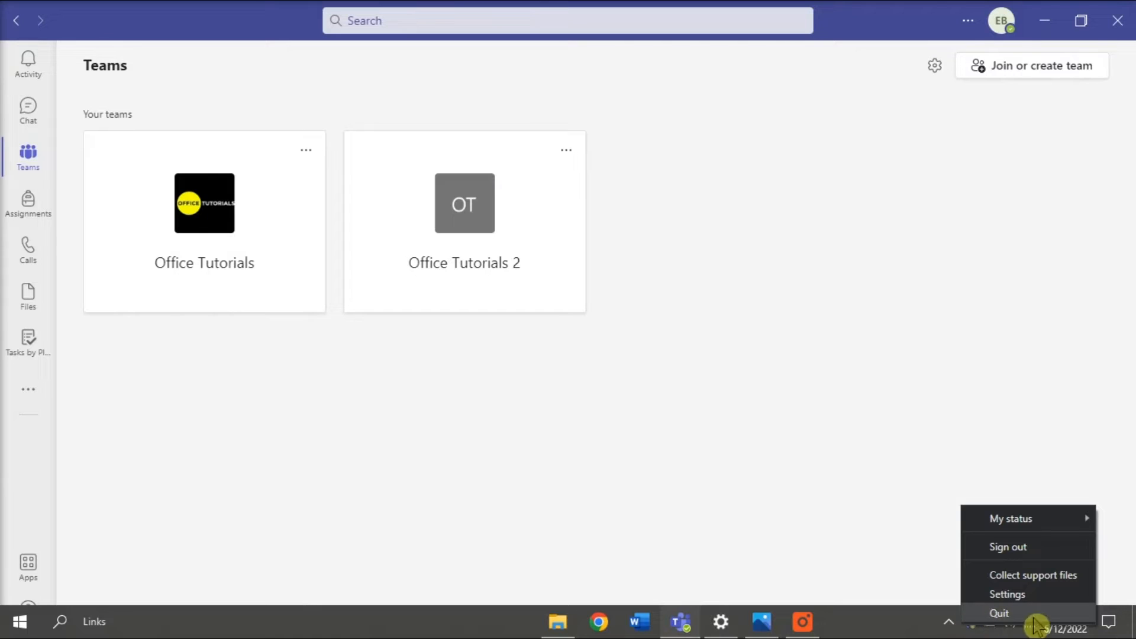
left_click(1014, 614)
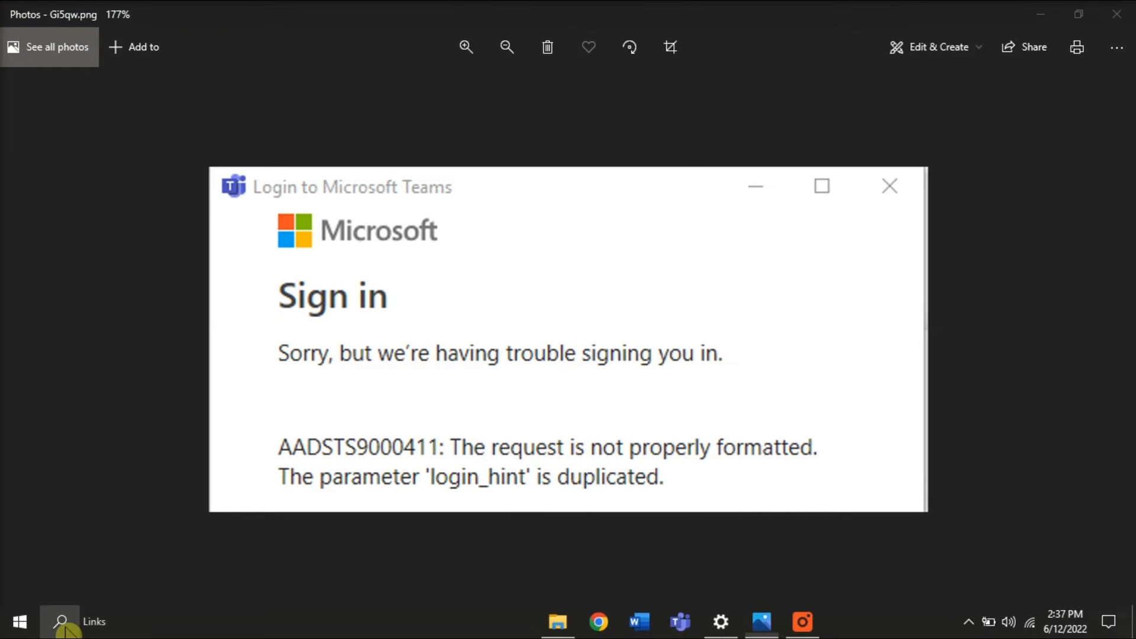
left_click(60, 621)
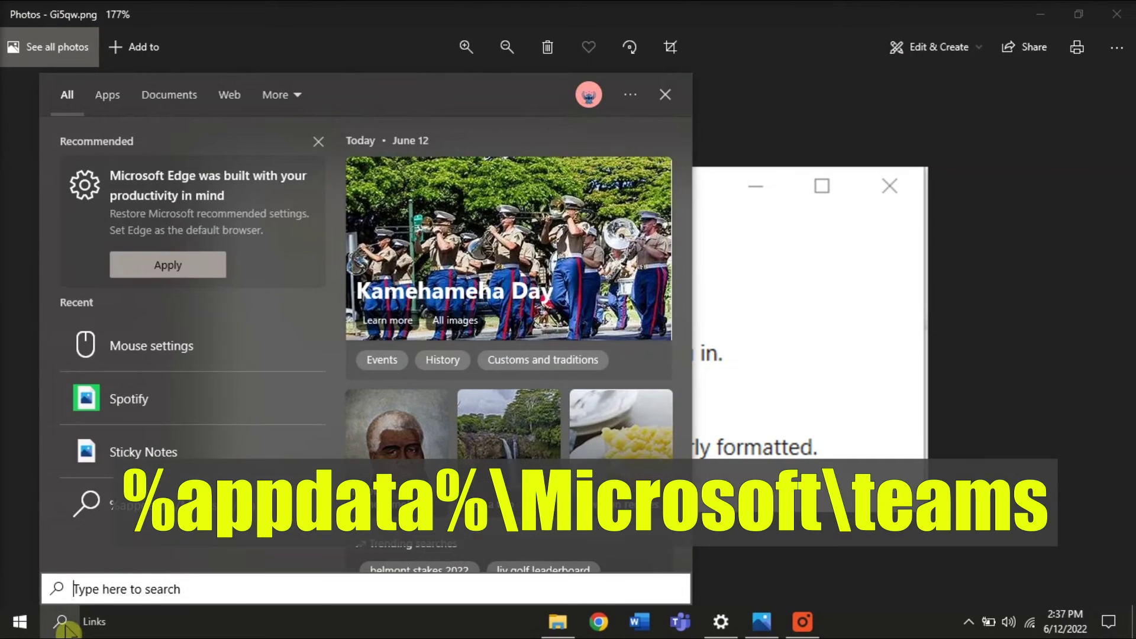
type("%appdata%\\Microsoft\\Teams")
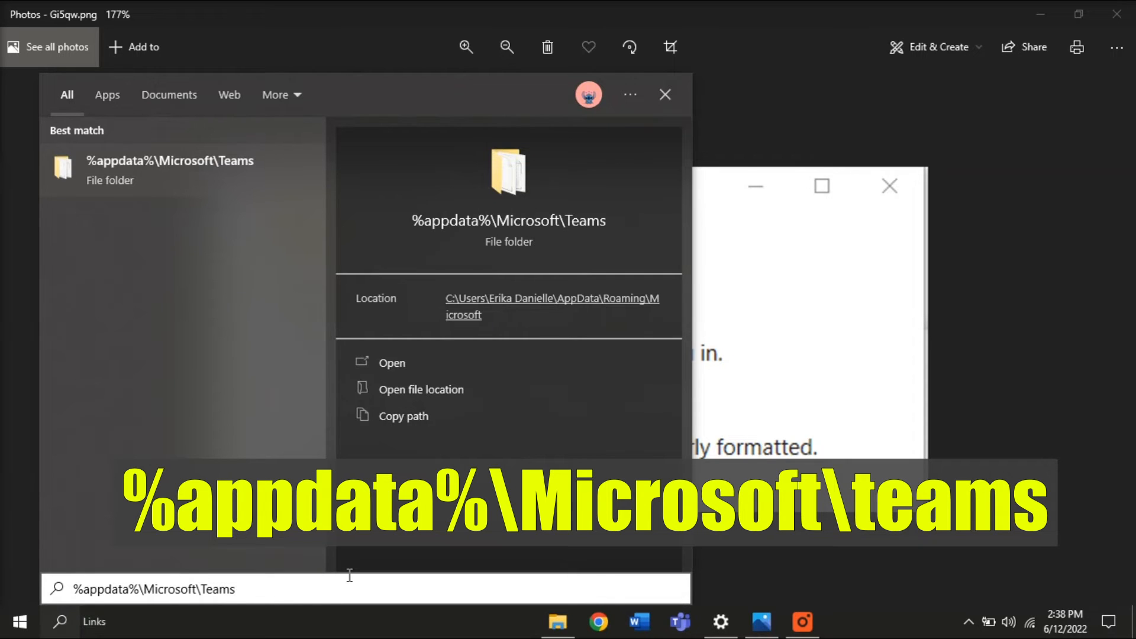
key("Return")
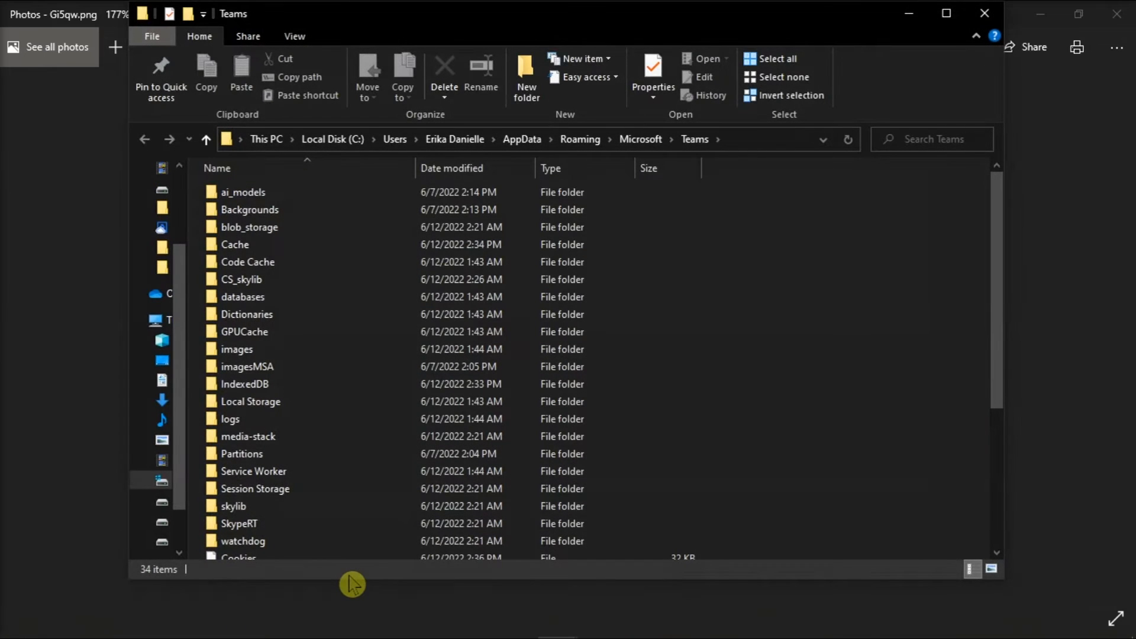
Select all 34 items in the Teams AppData folder and delete them to the Recycle Bin
left_click(521, 349)
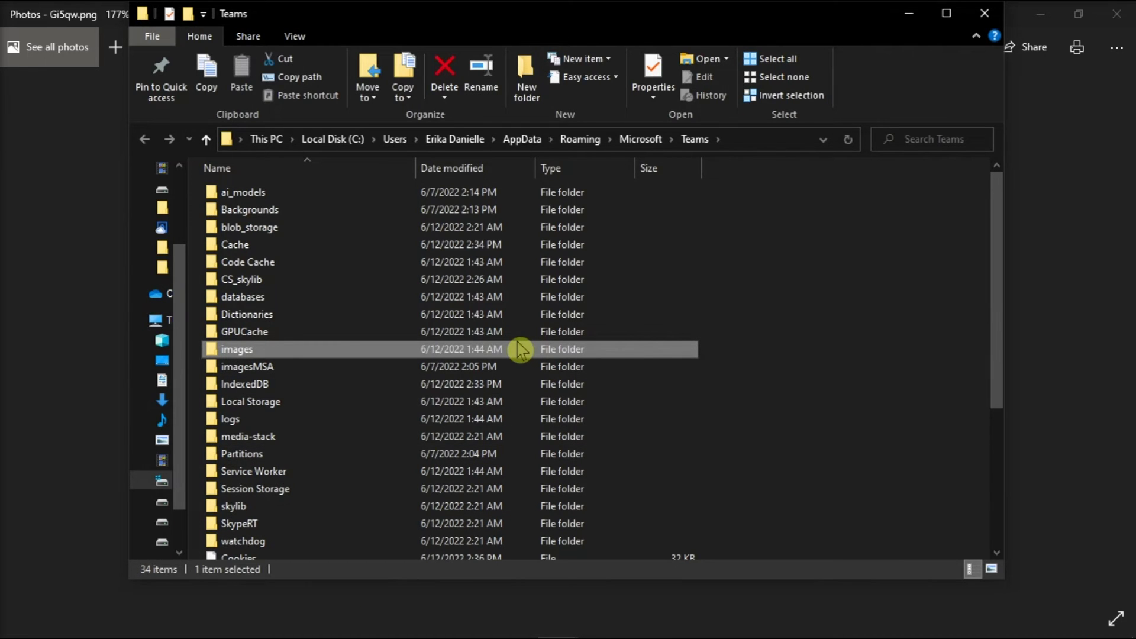
key("ctrl+a")
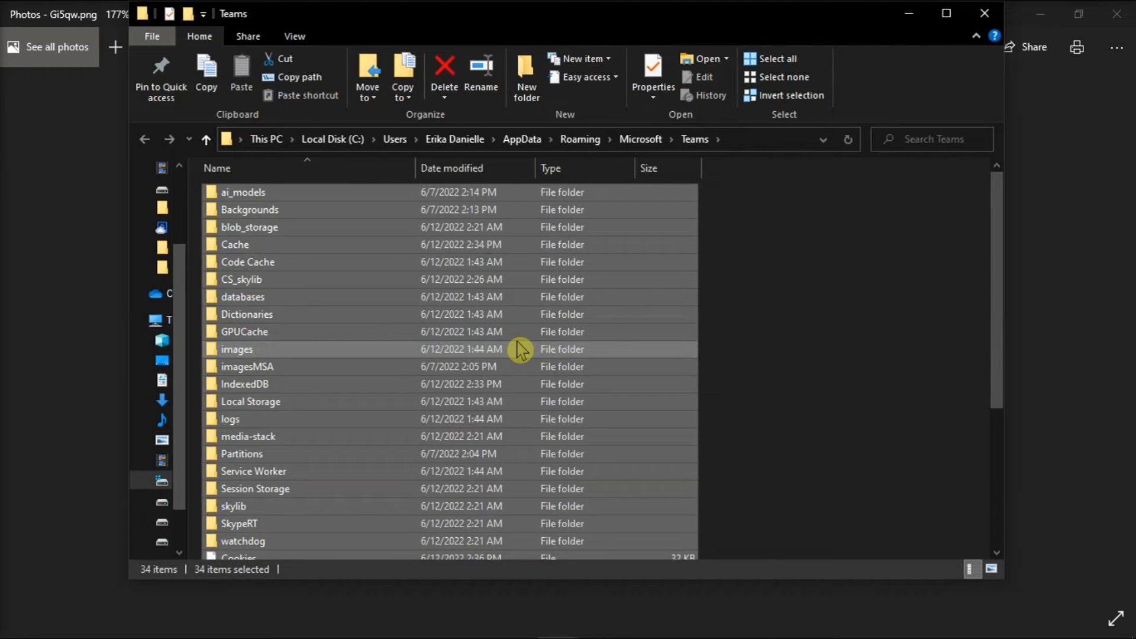
right_click(522, 349)
left_click(559, 582)
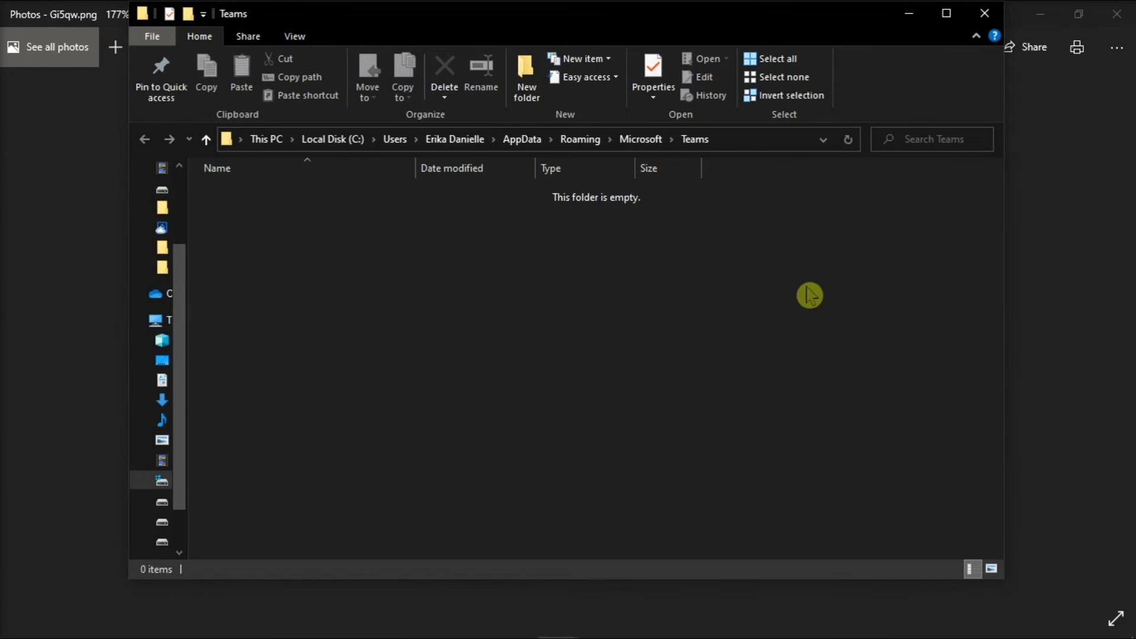
Close the emptied folder window and relaunch Microsoft Teams from the taskbar
left_click(981, 16)
mouse_move(650, 629)
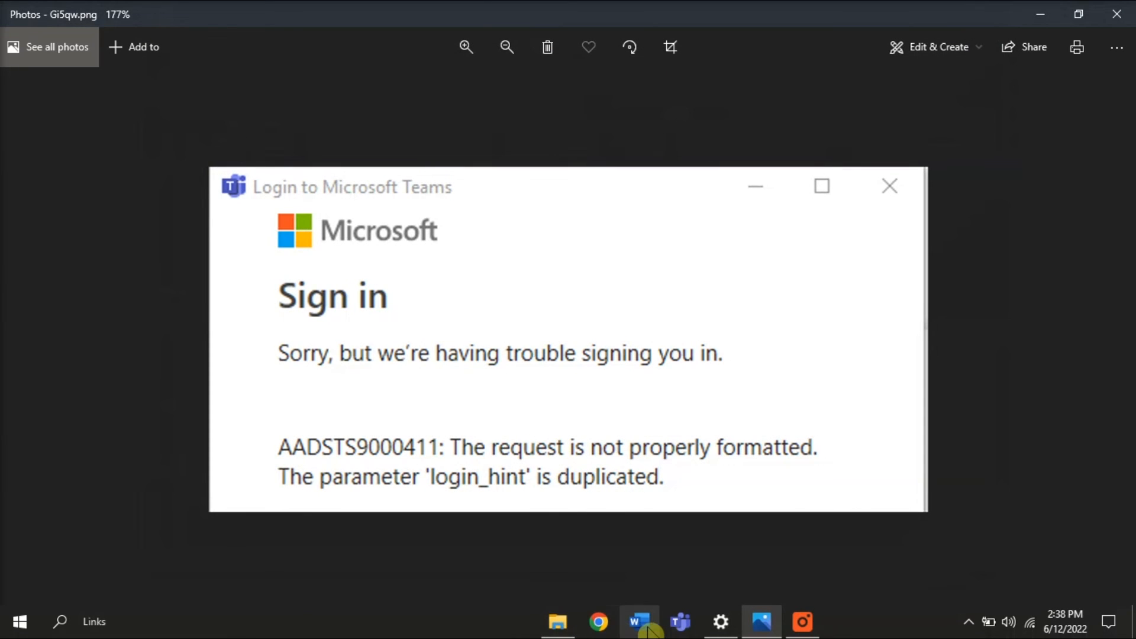
left_click(679, 621)
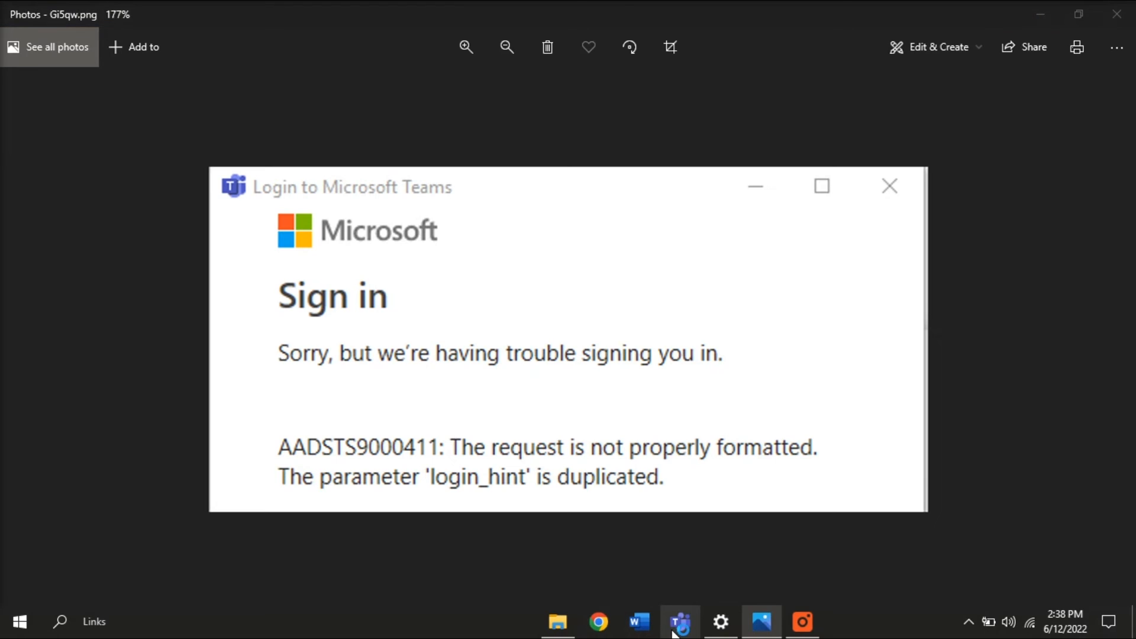